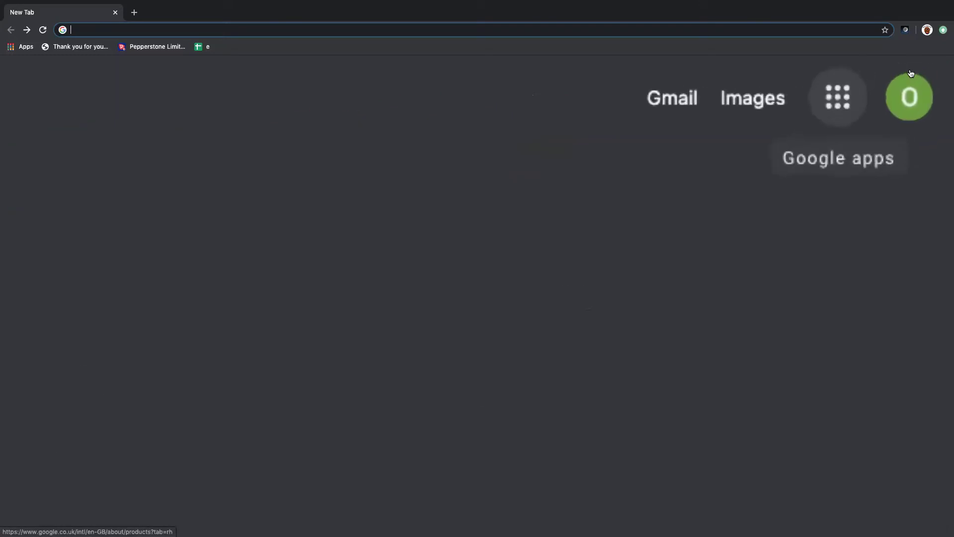
# Step: Browse the Google apps list and open Google Forms
pyautogui.click(849, 97)
pyautogui.scroll(-3, 770, 336)
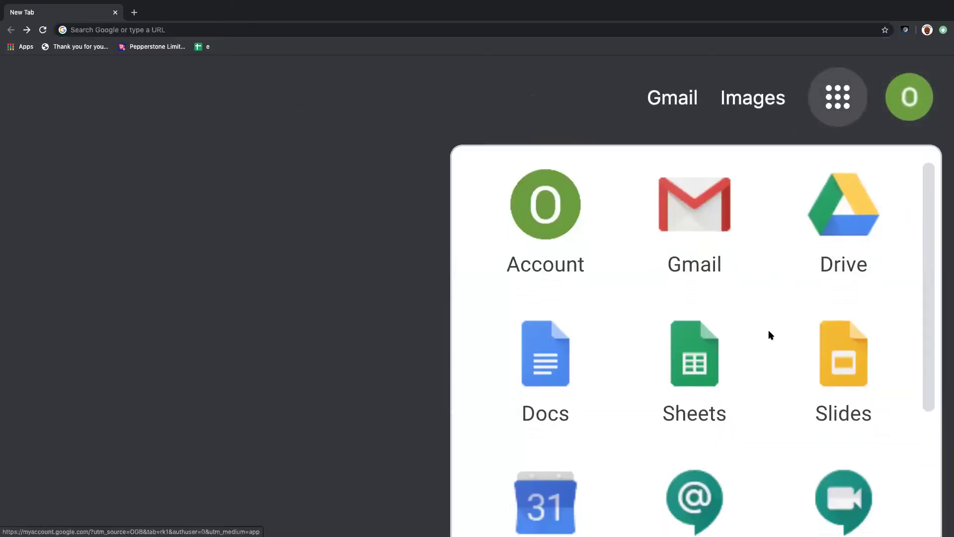
pyautogui.scroll(-10, 770, 335)
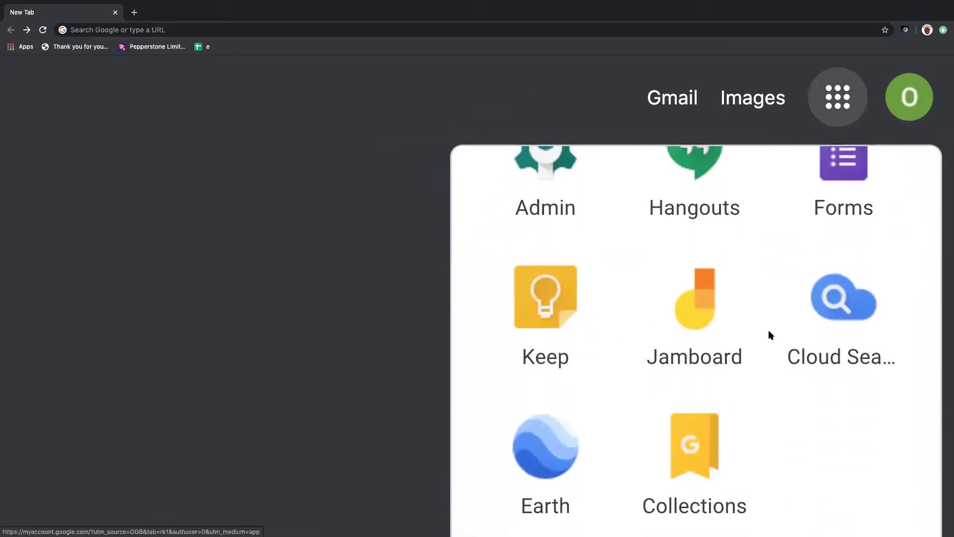
pyautogui.scroll(10, 770, 335)
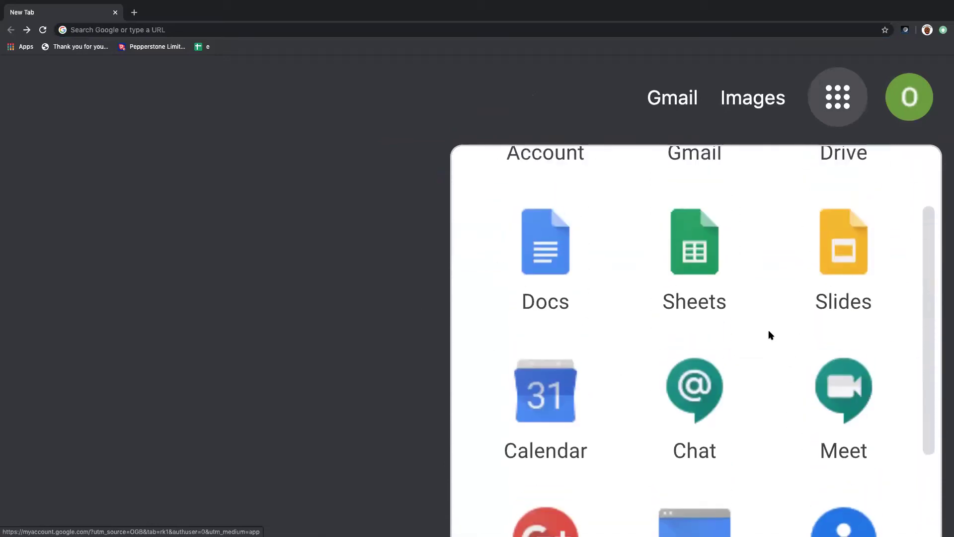
pyautogui.scroll(-1, 769, 334)
pyautogui.scroll(4, 770, 334)
pyautogui.scroll(-1, 770, 334)
pyautogui.scroll(1, 769, 334)
pyautogui.scroll(-4, 768, 329)
pyautogui.scroll(4, 768, 329)
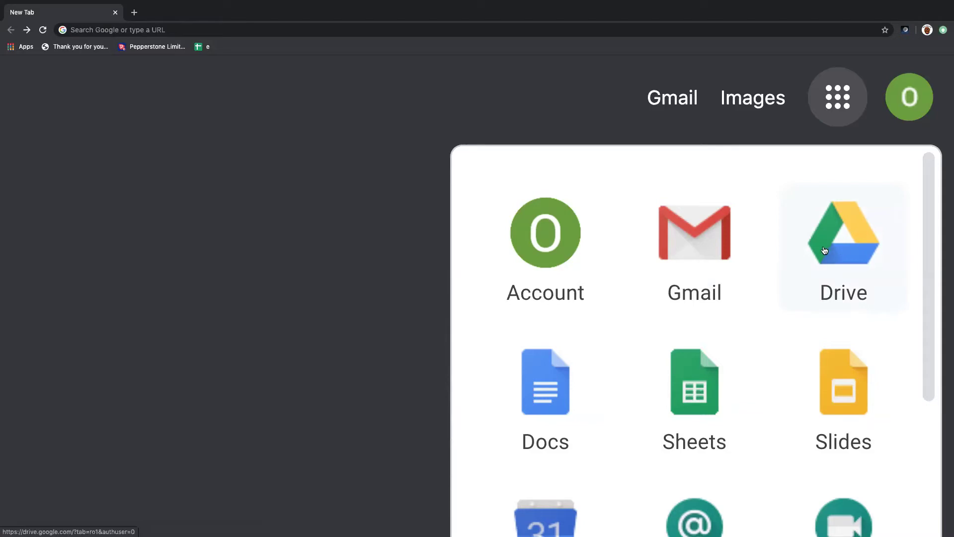
pyautogui.scroll(-15, 785, 308)
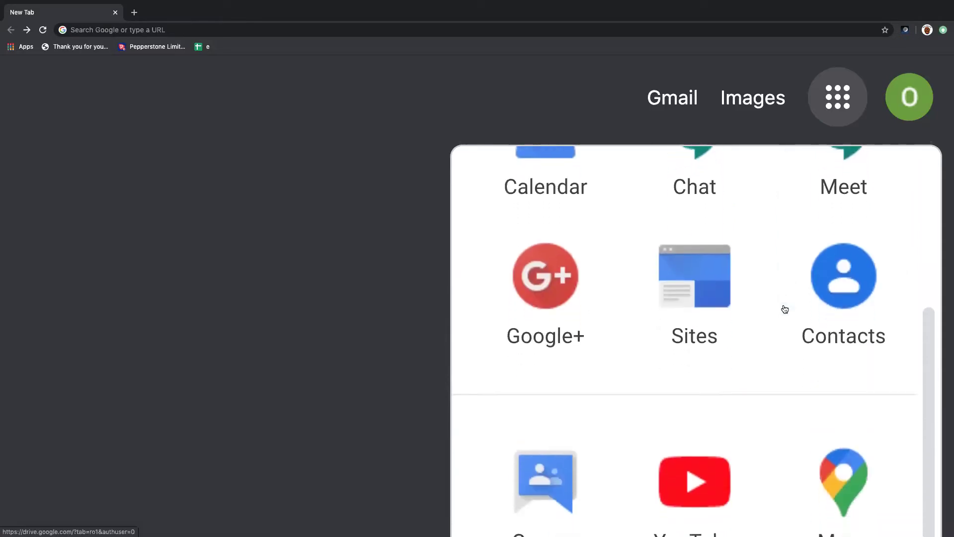
pyautogui.scroll(3, 784, 309)
pyautogui.click(837, 289)
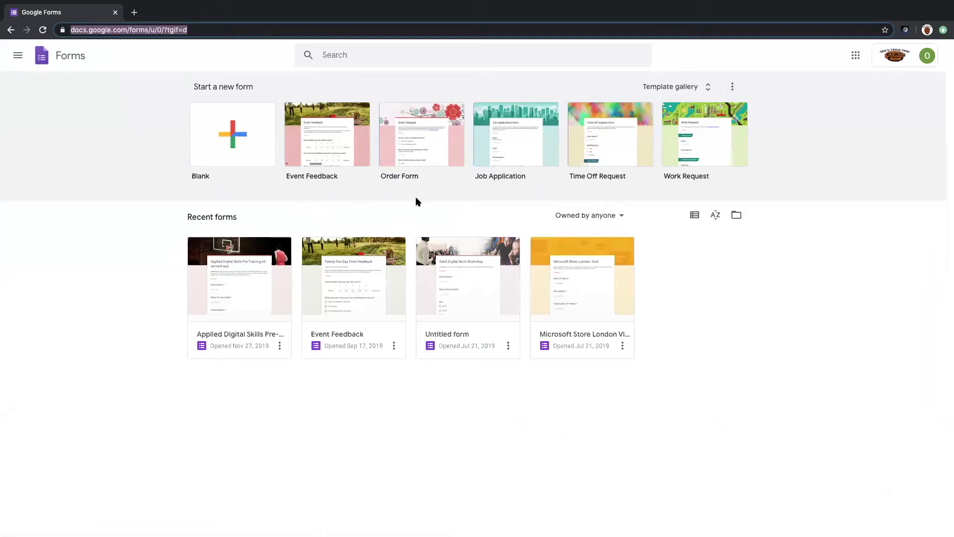
# Step: Create a blank form, title it "New Form", and give the form's file the same name
pyautogui.click(231, 131)
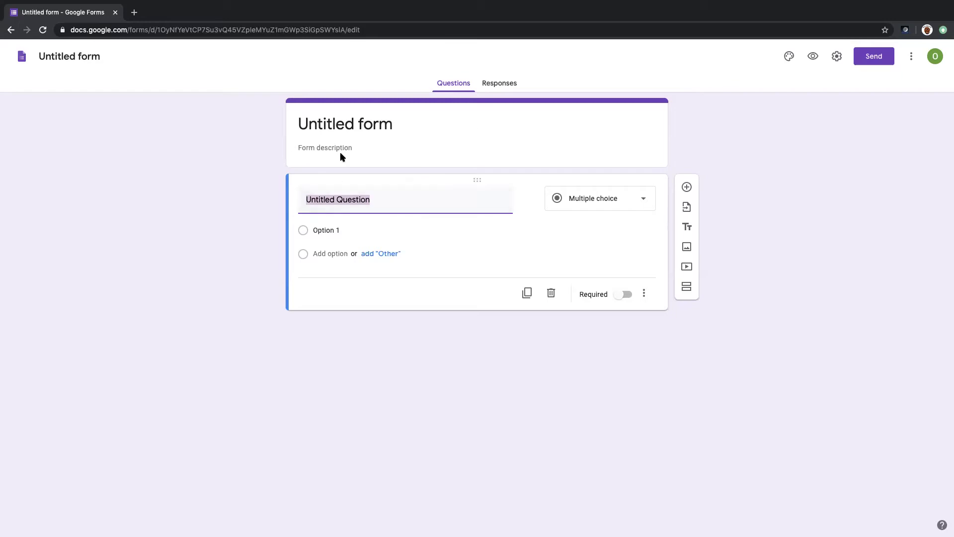
pyautogui.click(327, 120)
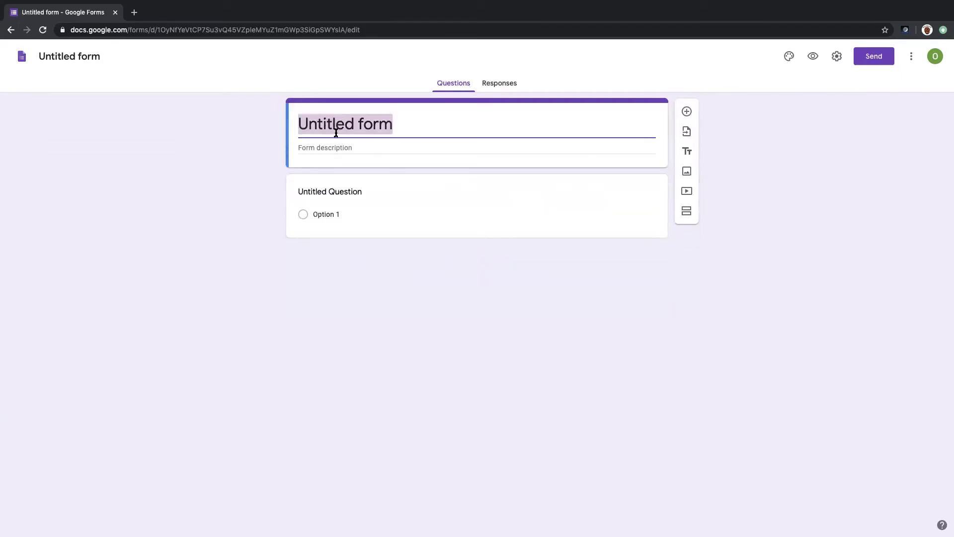
pyautogui.write('New Form')
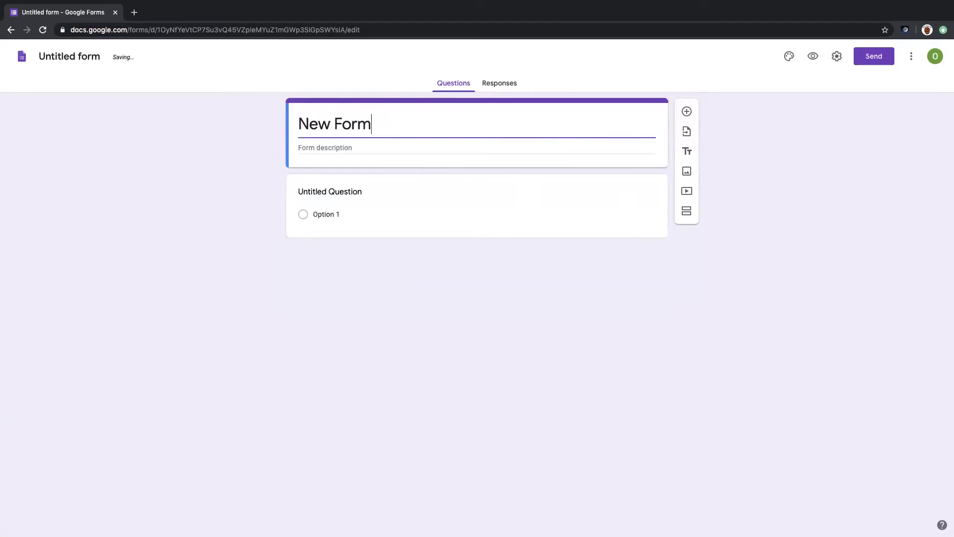
pyautogui.click(252, 210)
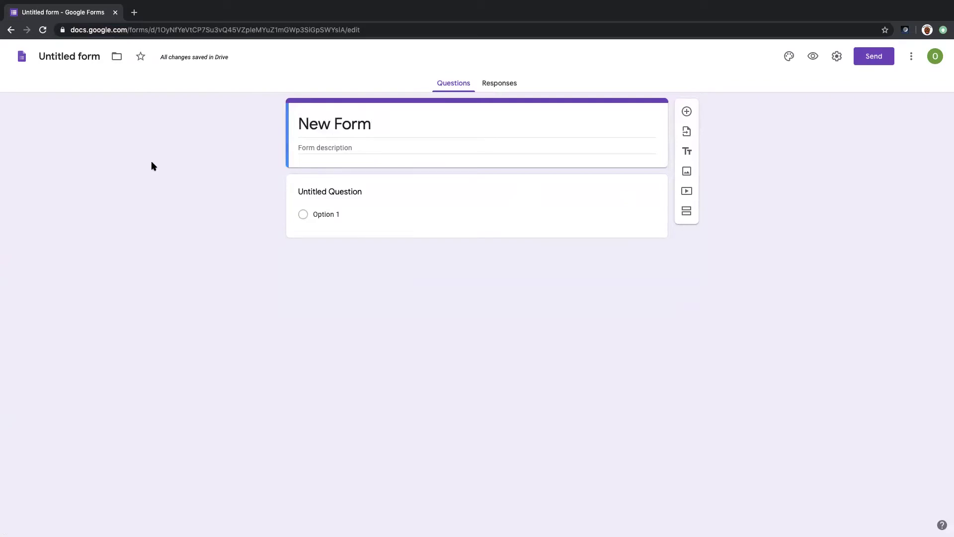
pyautogui.click(79, 58)
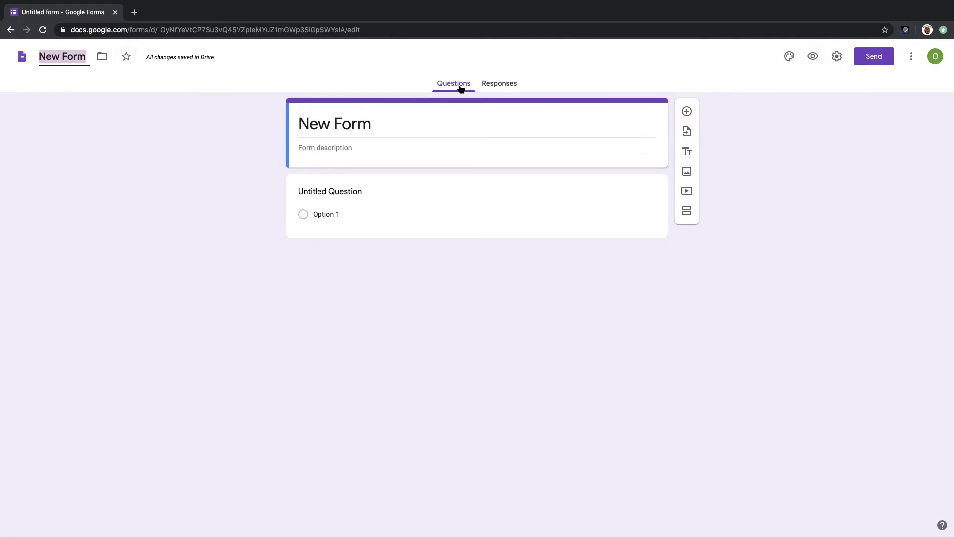
# Step: Look over the form's Responses page and its list of additional options, such as copying, printing and add-ons
pyautogui.click(496, 86)
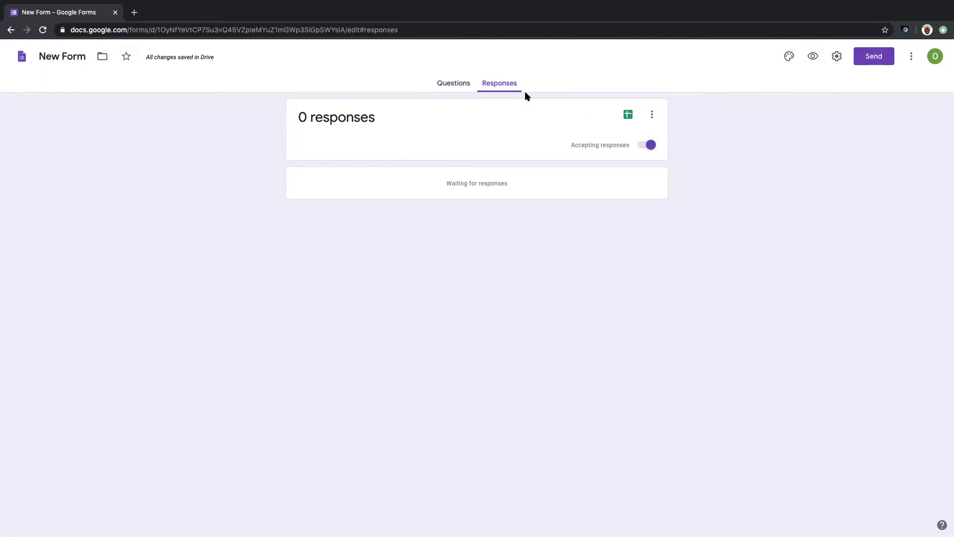
pyautogui.click(451, 83)
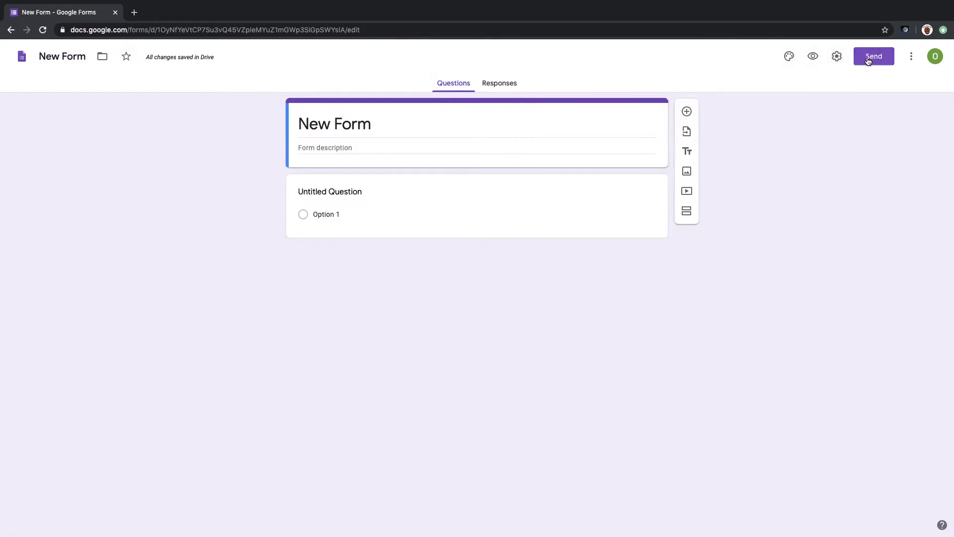
pyautogui.click(912, 62)
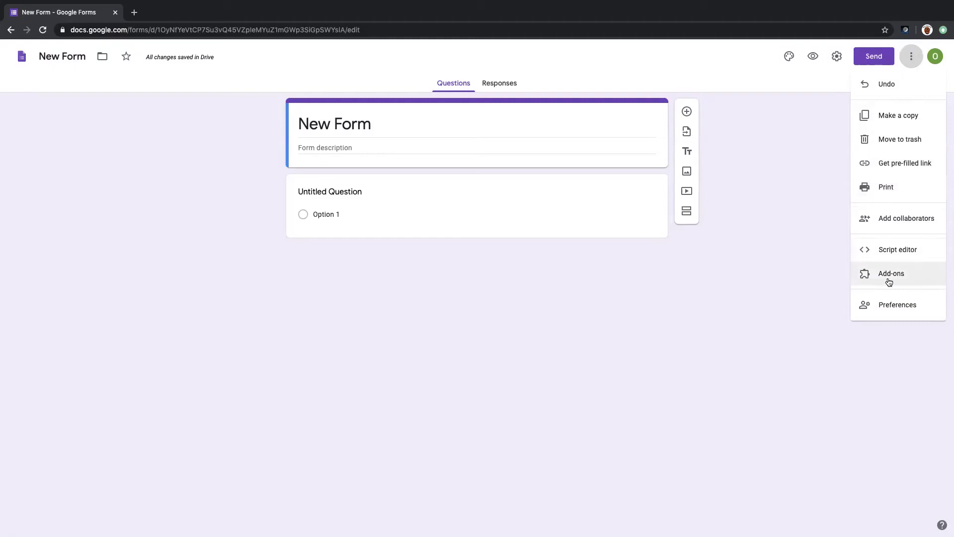
pyautogui.click(782, 245)
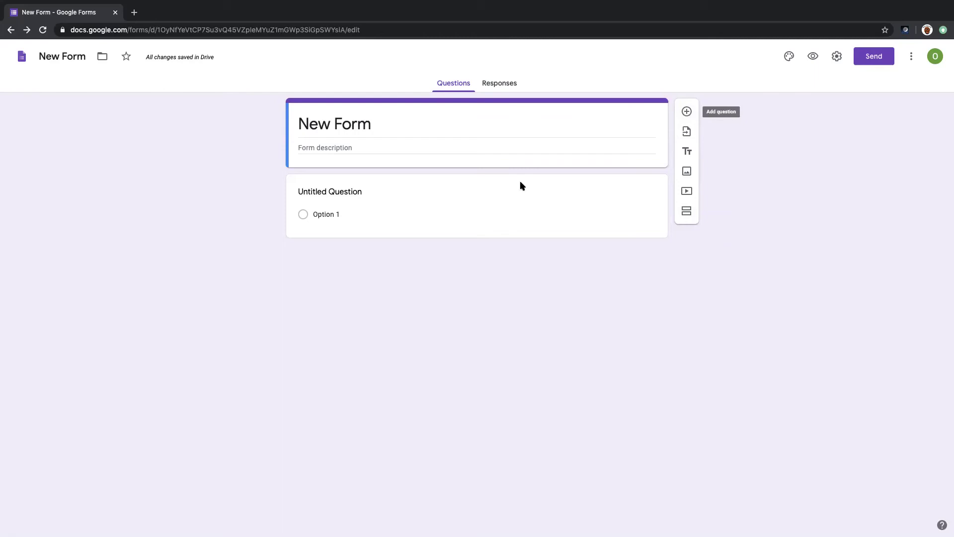
# Step: Change the untitled question to a Short answer type and word it "Name"
pyautogui.click(348, 192)
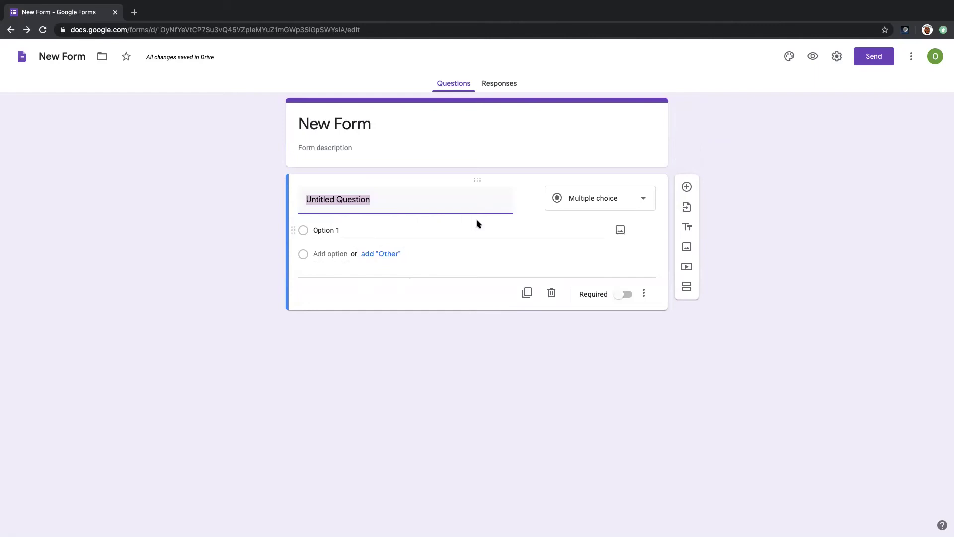
pyautogui.click(644, 200)
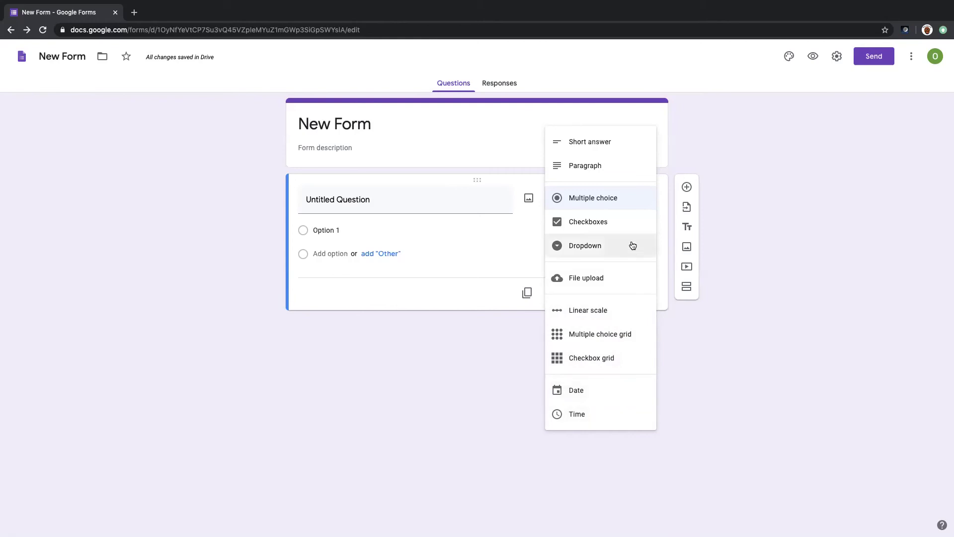
pyautogui.click(576, 145)
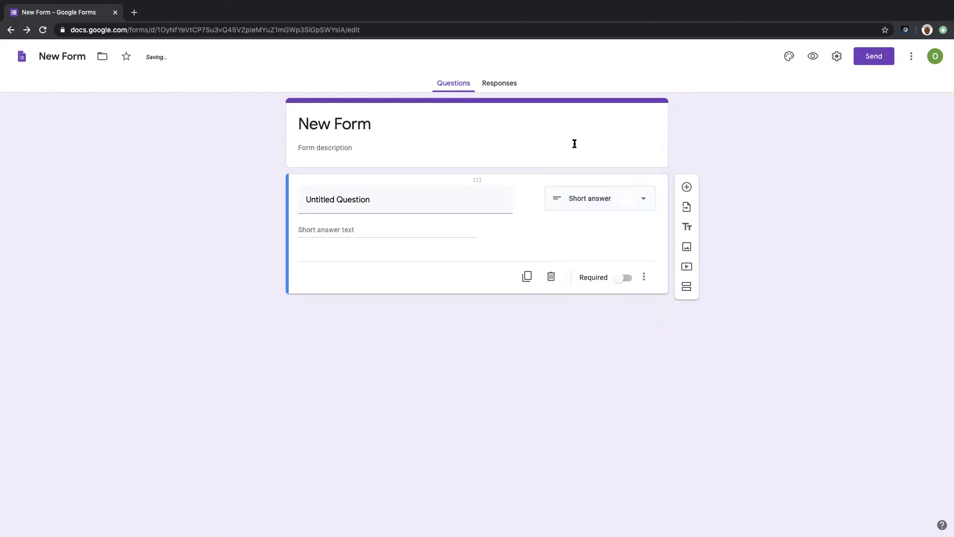
pyautogui.click(500, 206)
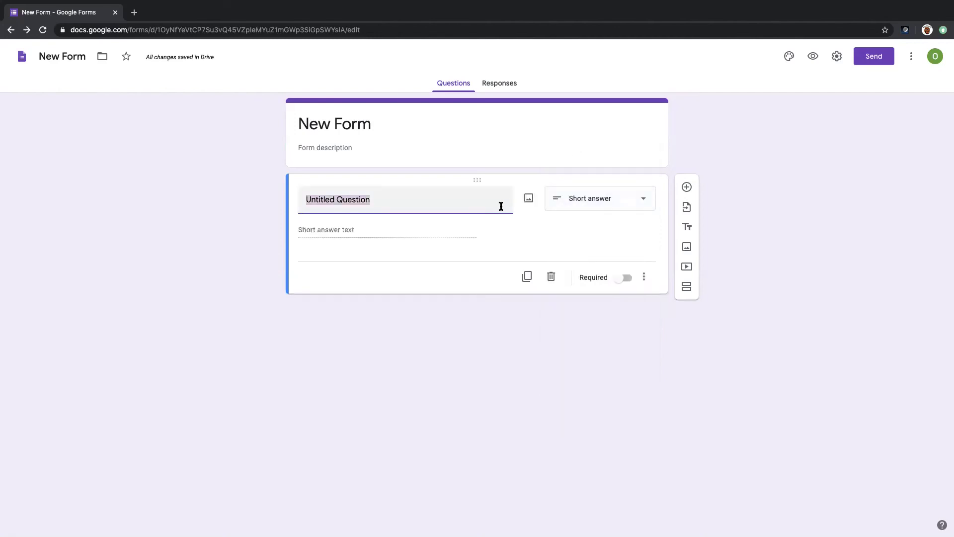
pyautogui.write('Name')
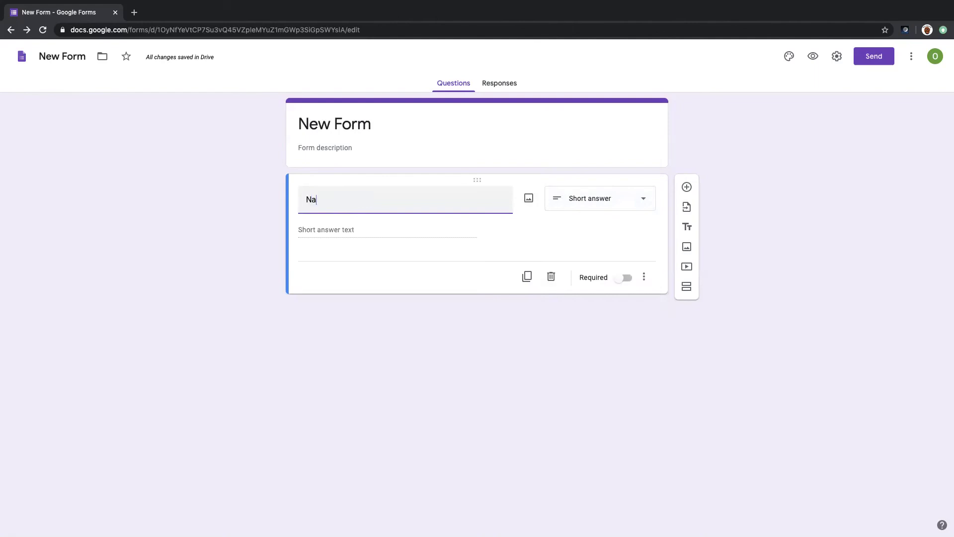
pyautogui.click(591, 233)
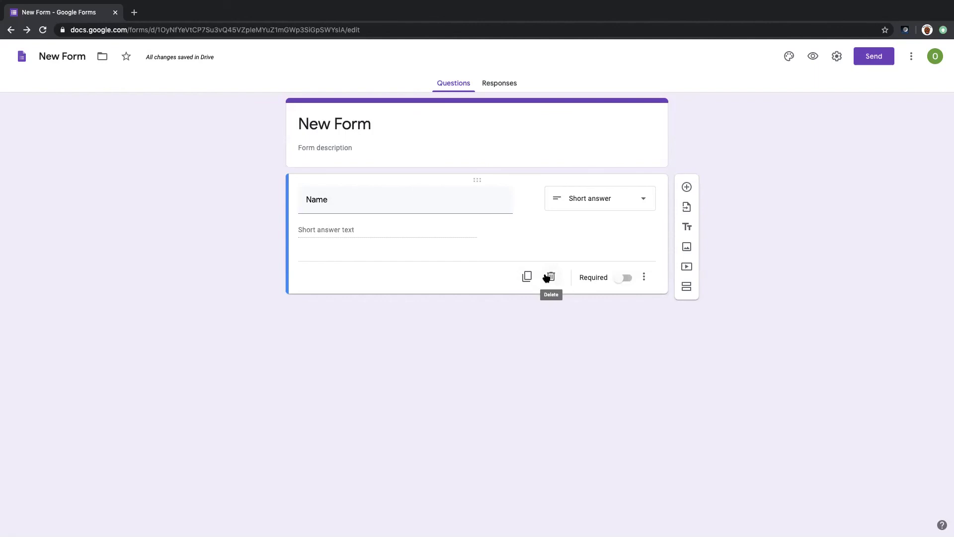
# Step: Try the Required setting of the "Name" question on and off, leaving it switched on
pyautogui.click(623, 281)
pyautogui.click(623, 281)
pyautogui.click(622, 281)
pyautogui.click(618, 281)
pyautogui.click(625, 277)
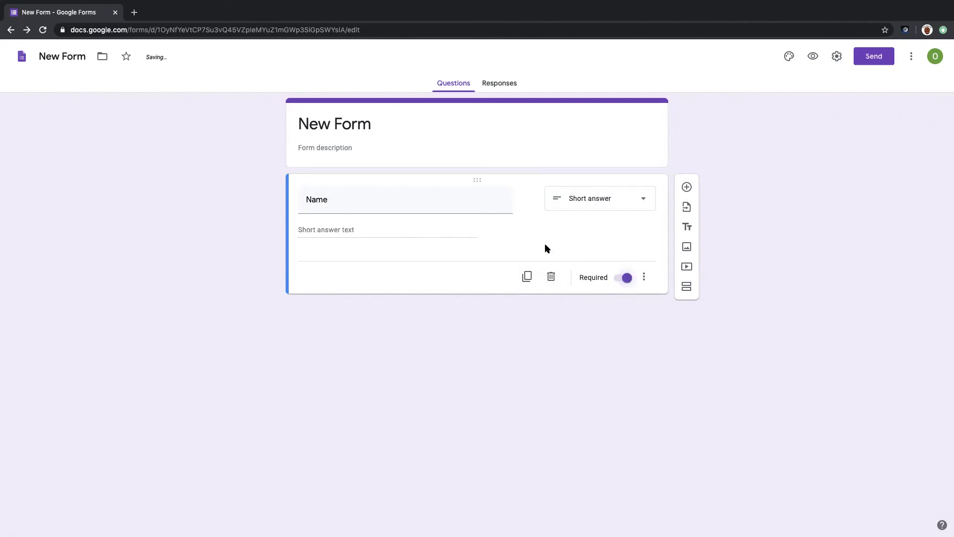